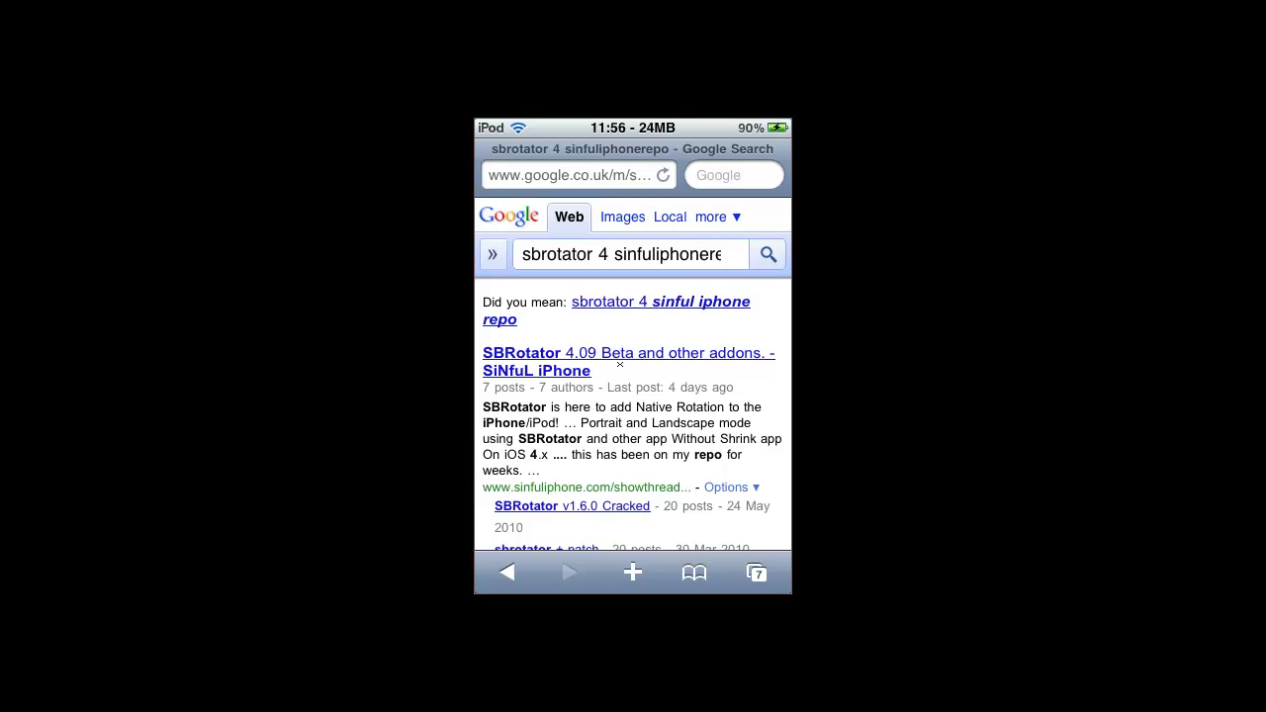
- Edit the Google search, then return to the SiNfuL iPhone SBRotator 4.09 Beta results
click(630, 255)
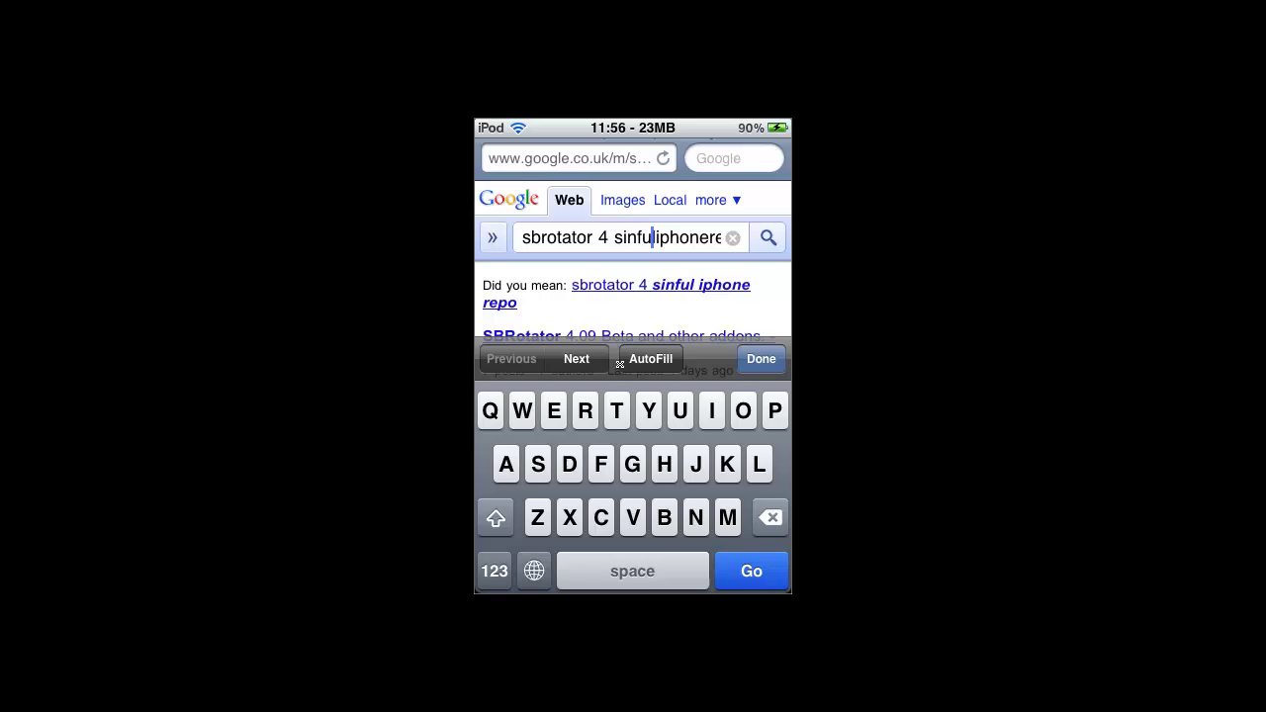
click(619, 365)
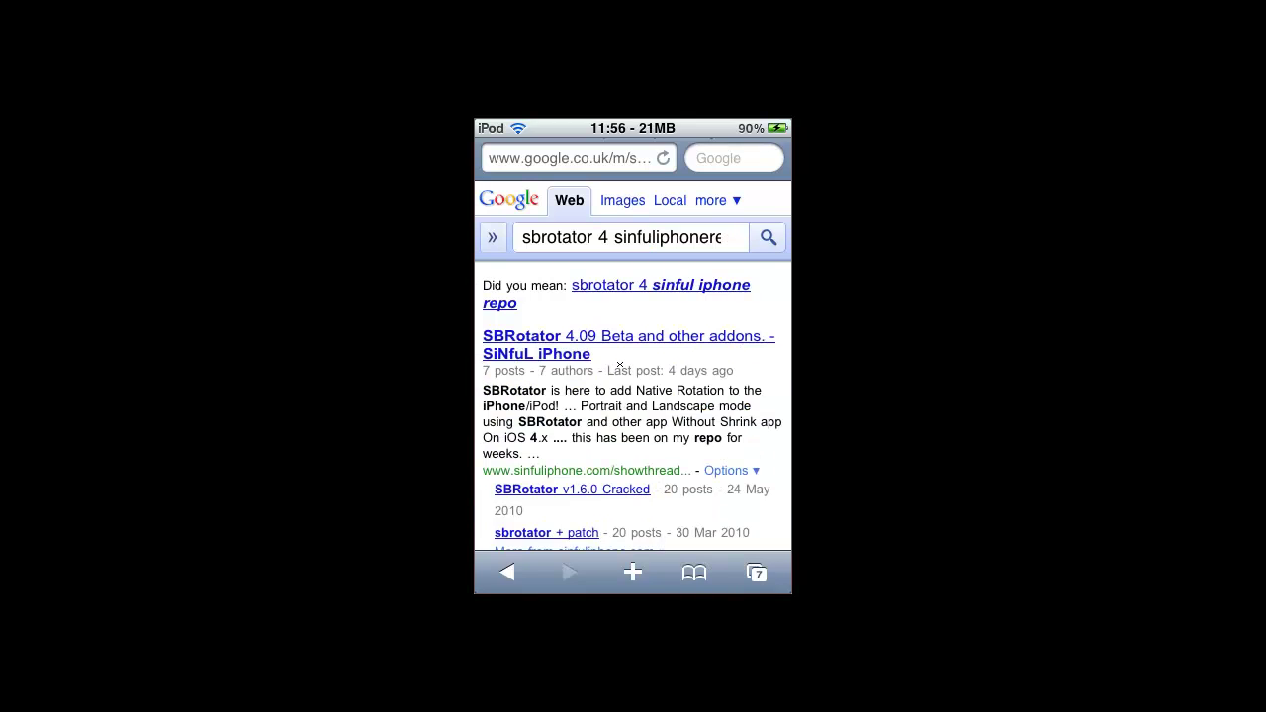
click(656, 422)
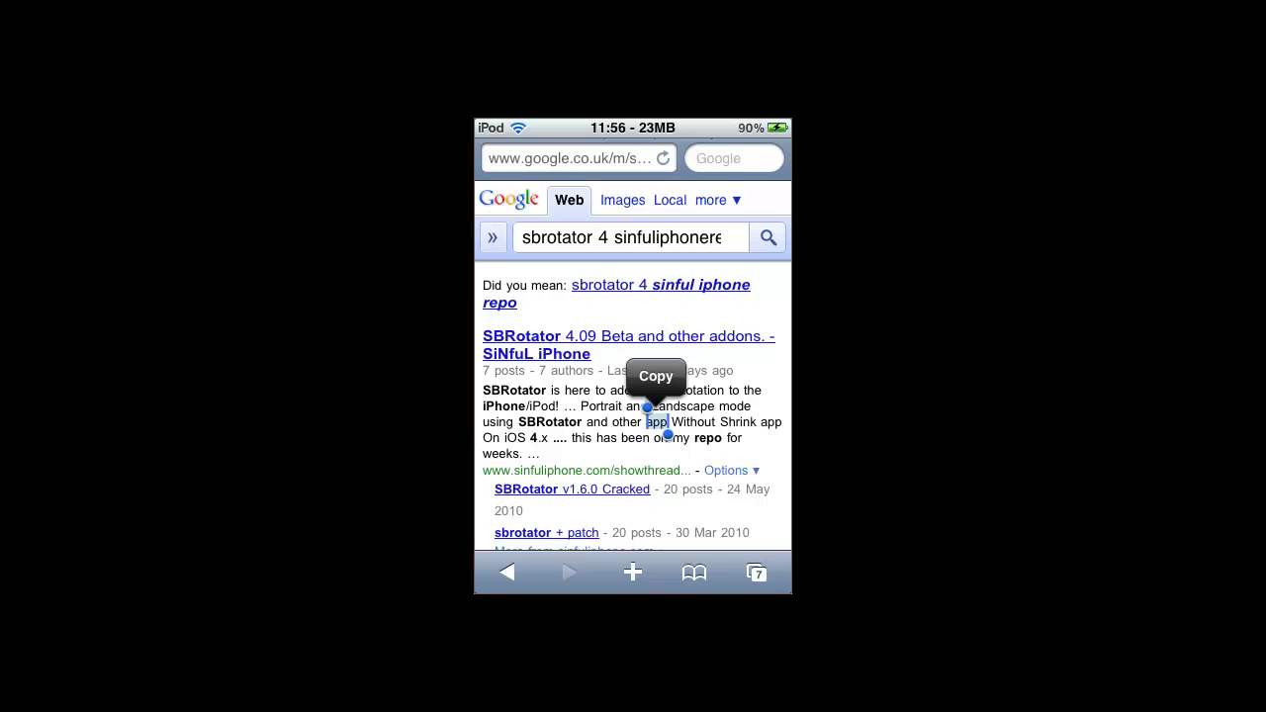
click(620, 365)
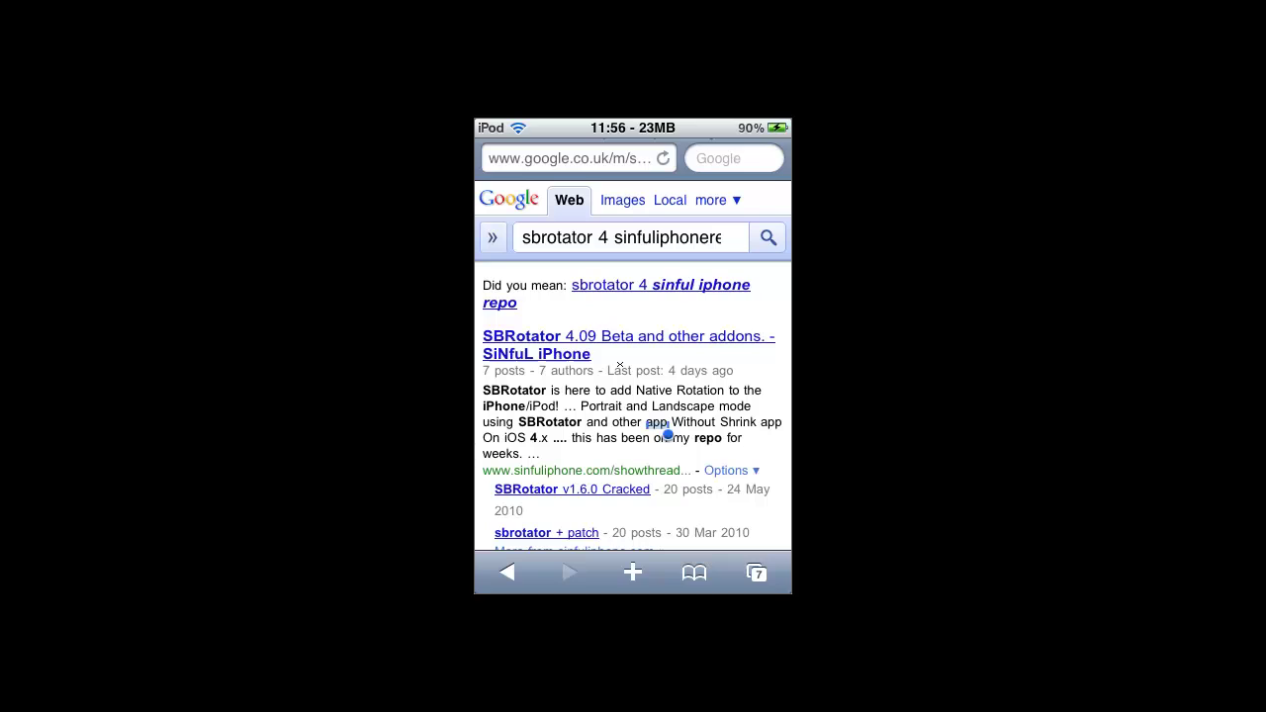
- Open the SBRotator 4.09 Beta forum thread and zoom into the post's screenshots
click(620, 362)
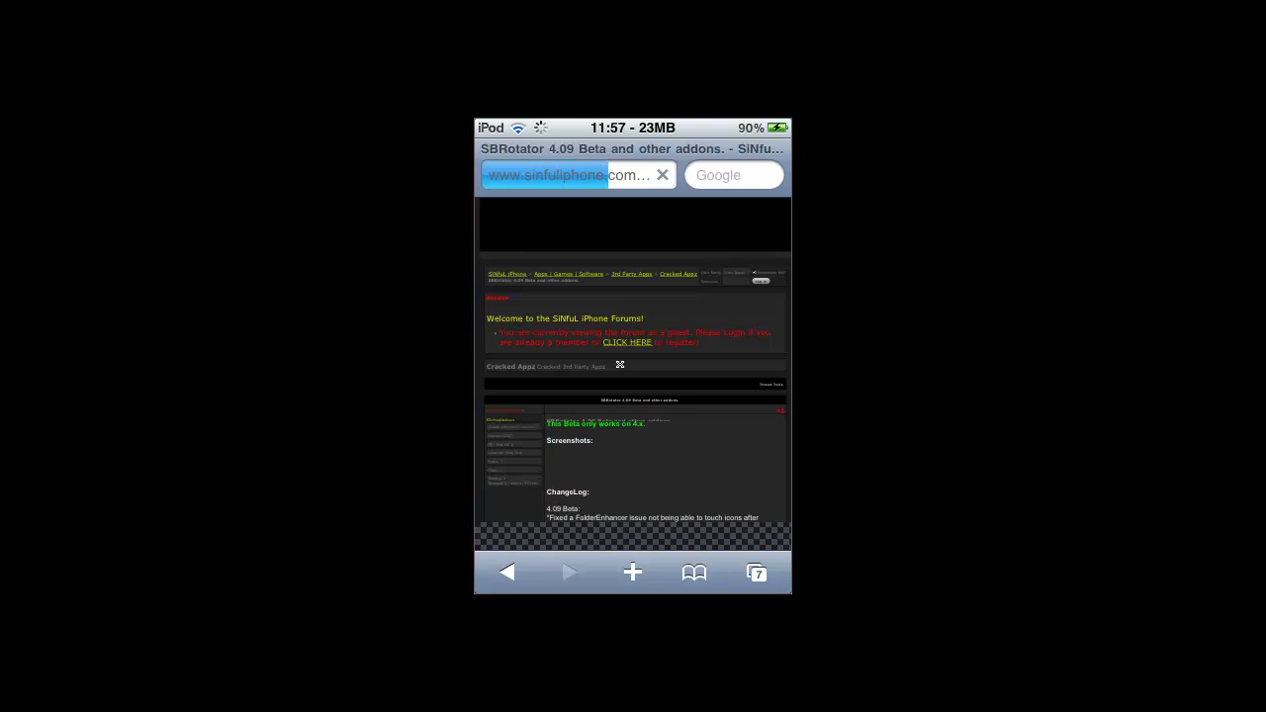
scroll(621, 364, down, 3)
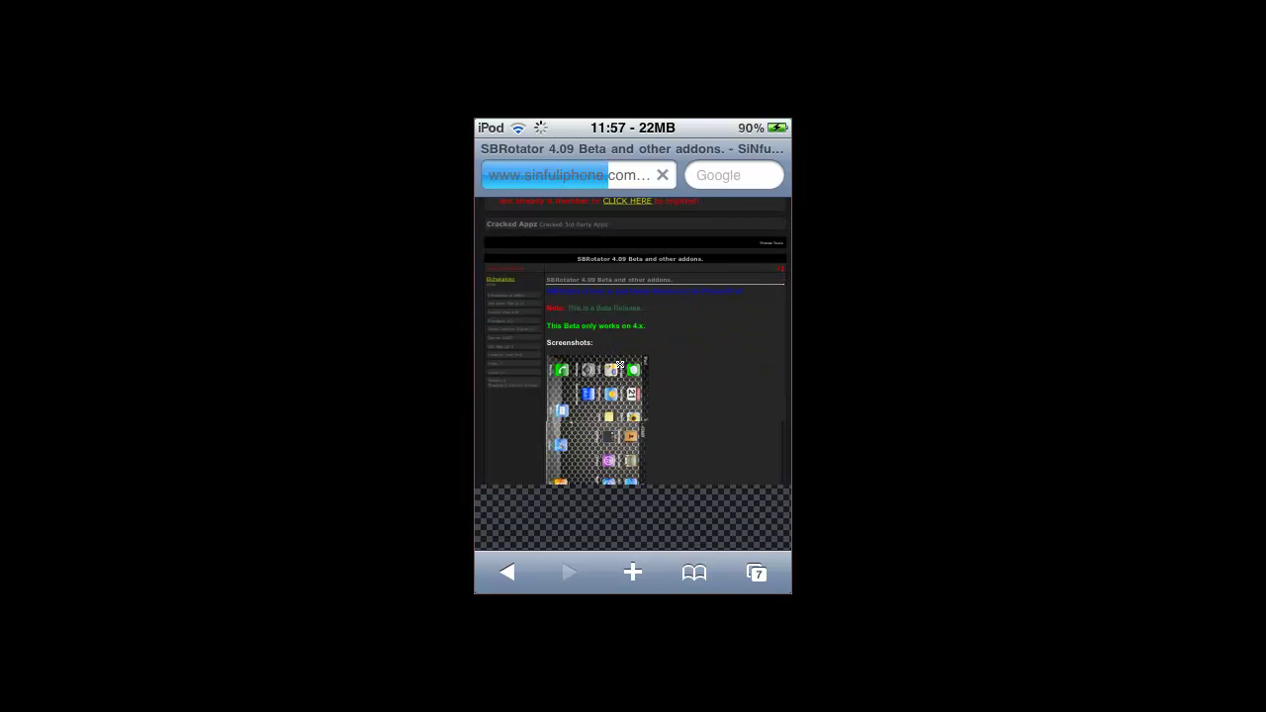
double_click(620, 364)
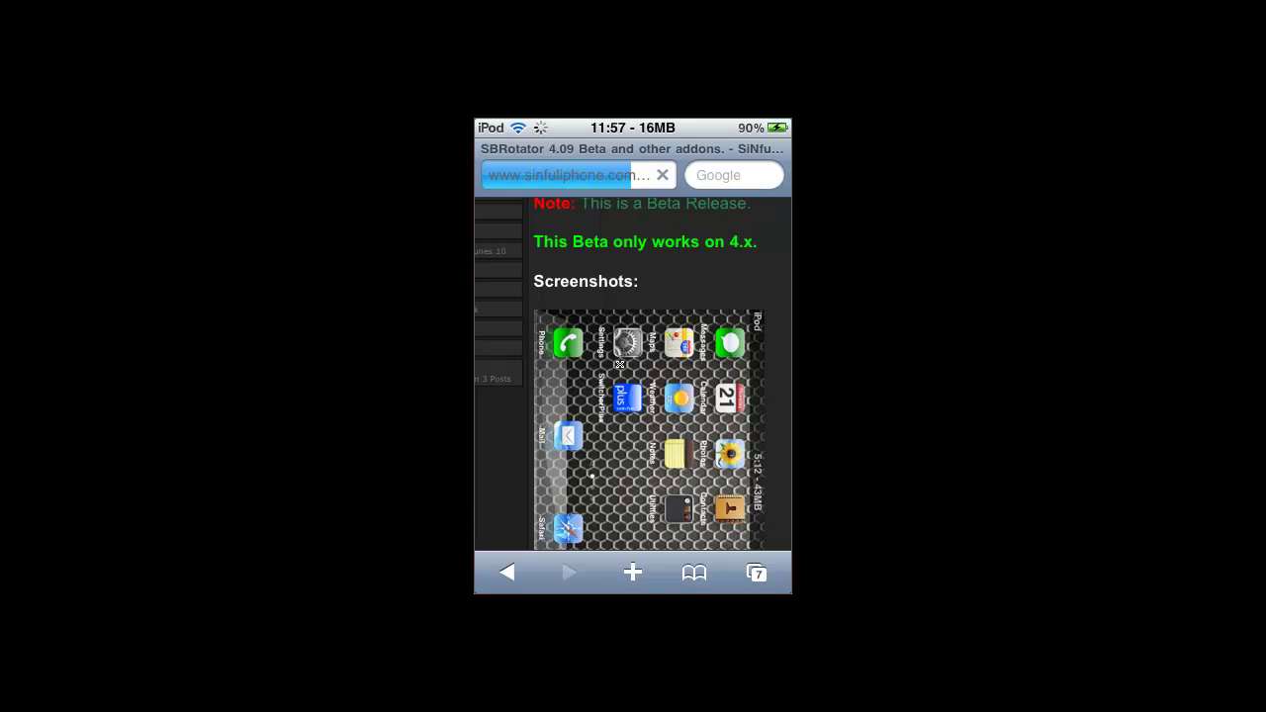
scroll(633, 376, up, 1)
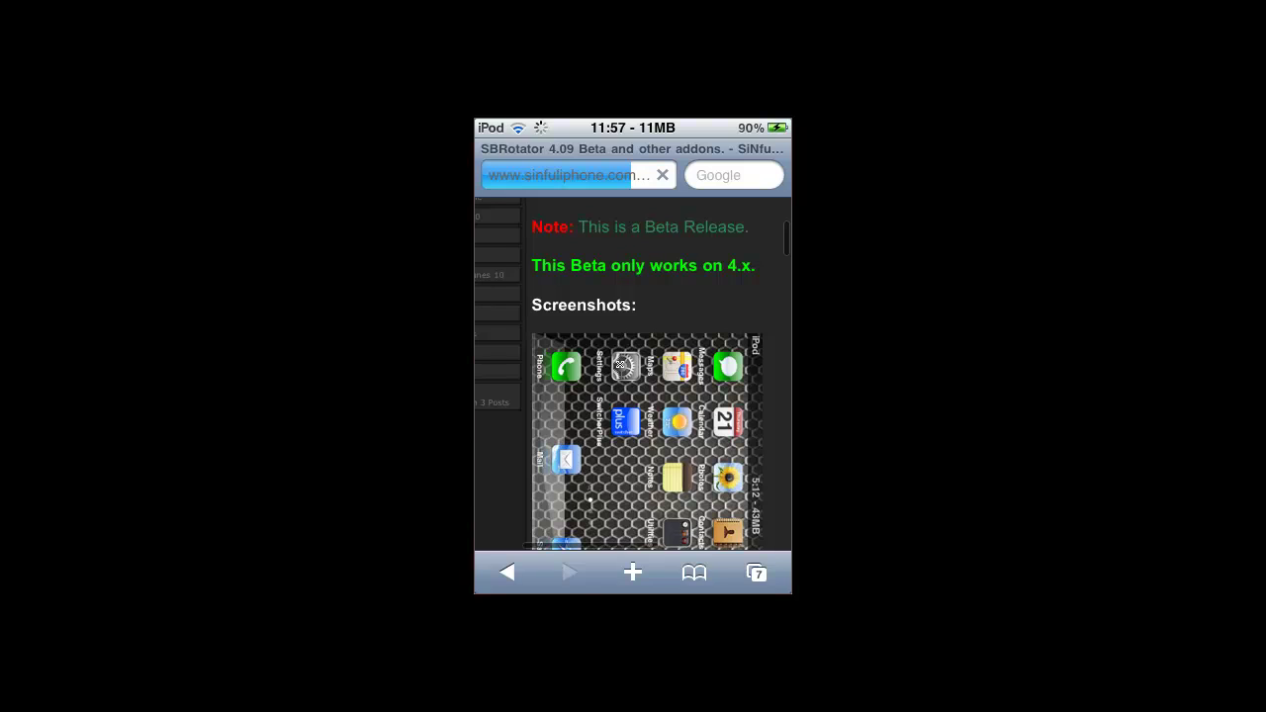
scroll(620, 364, up, 1)
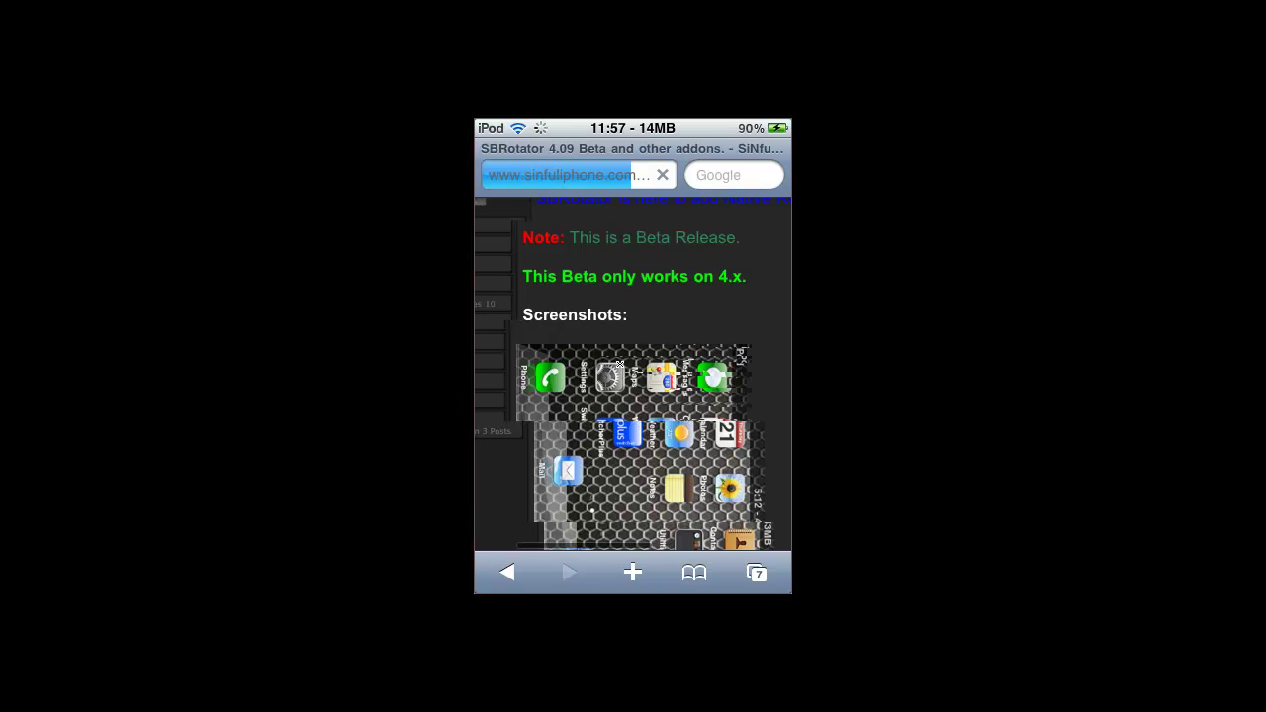
- Scroll through the ChangeLog to the Megaupload Download section and zoom in on it
scroll(620, 364, down, 2)
scroll(620, 364, down, 1)
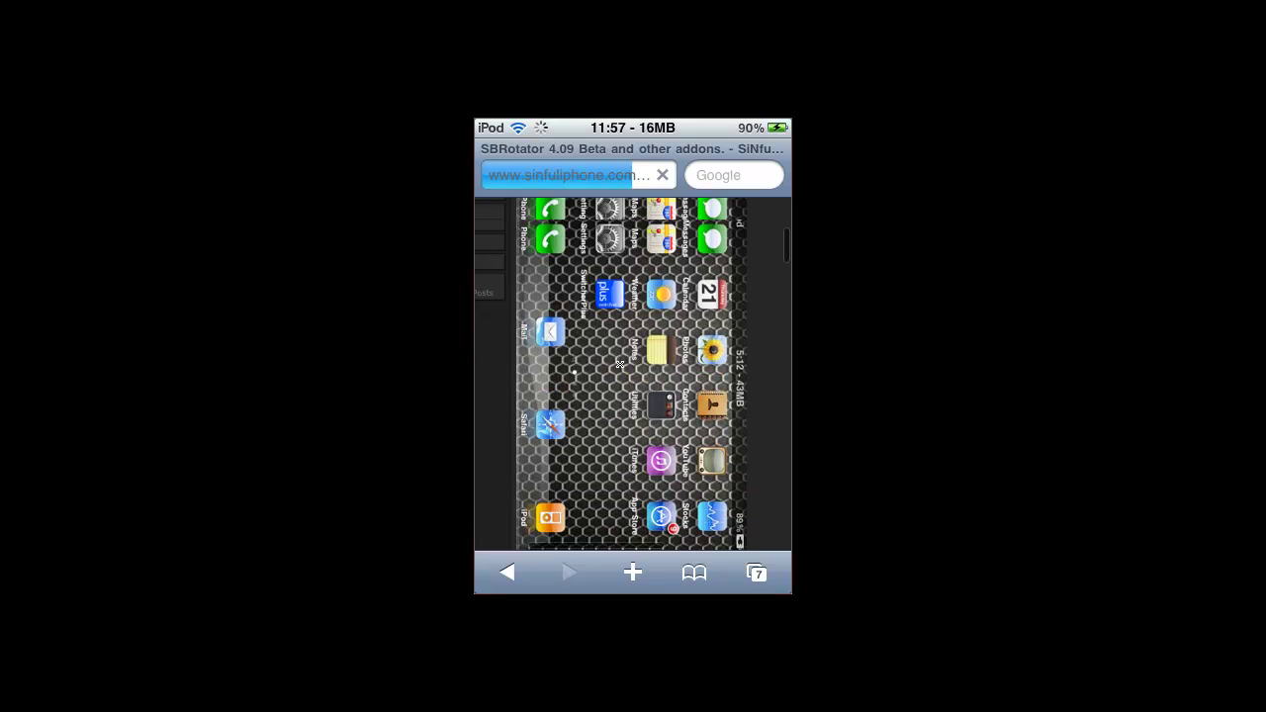
scroll(619, 364, down, 3)
scroll(619, 364, down, 3)
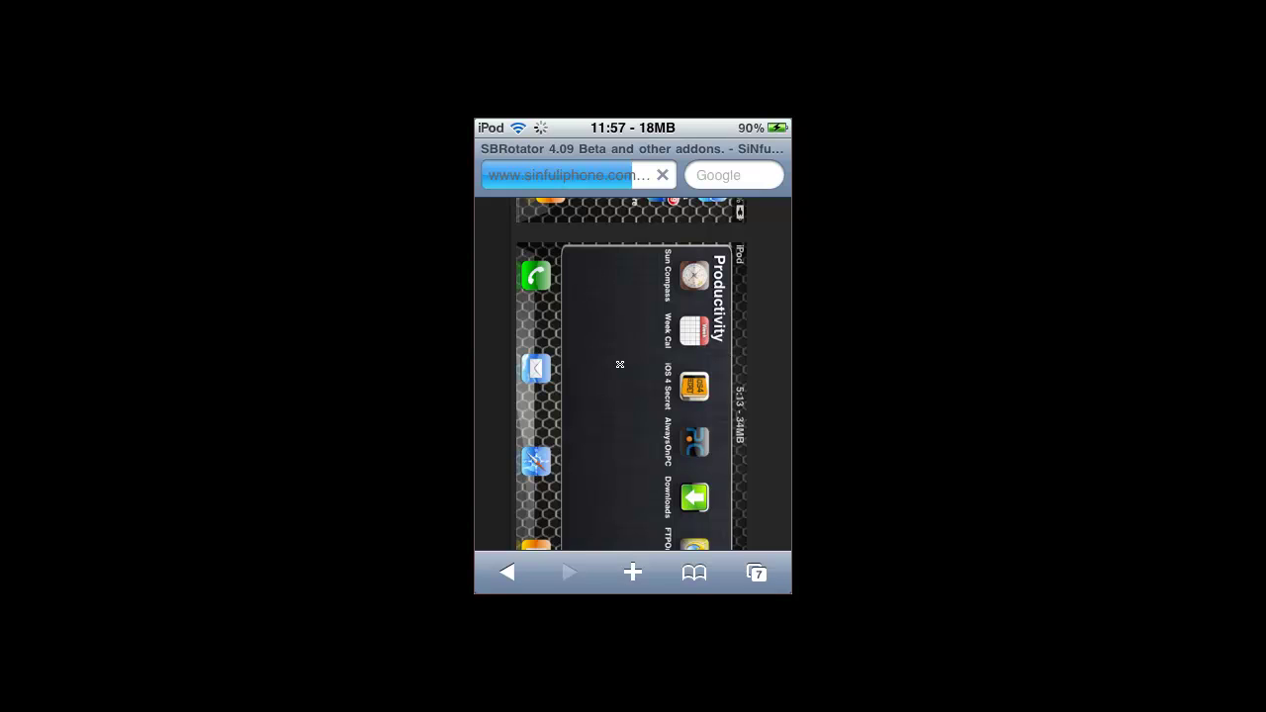
scroll(620, 364, down, 3)
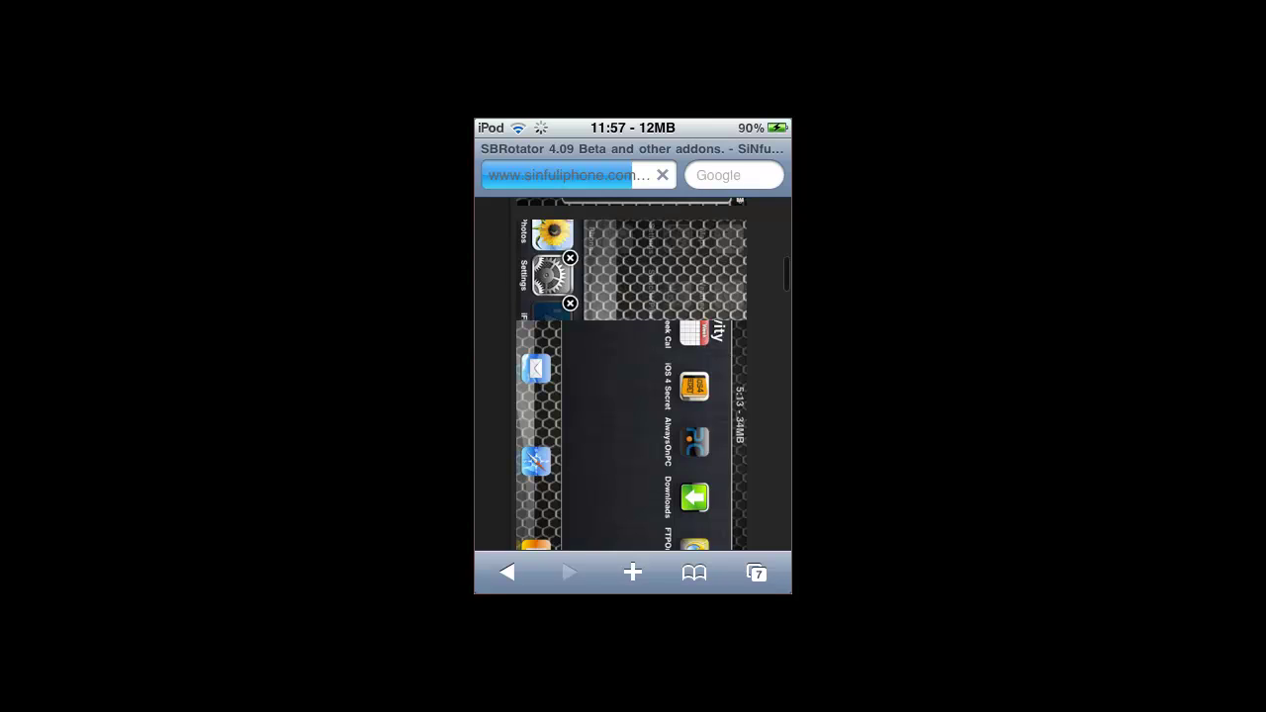
scroll(619, 364, down, 1)
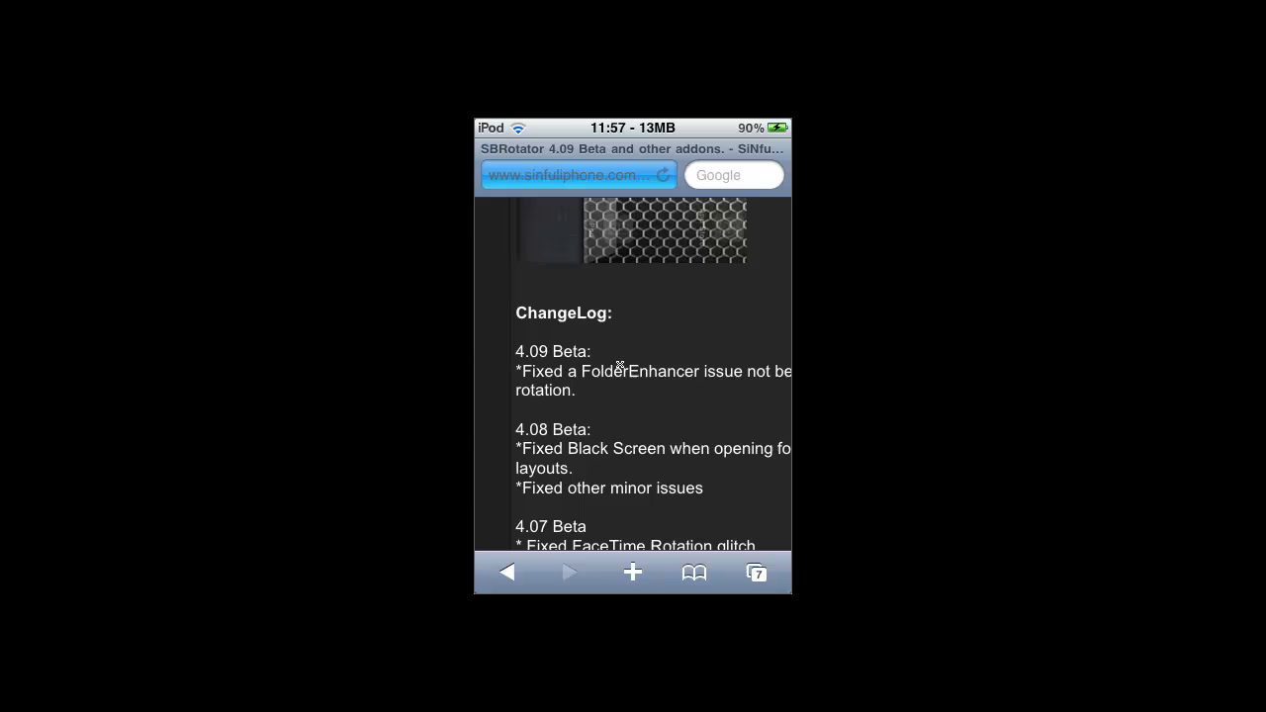
scroll(620, 365, right, 2)
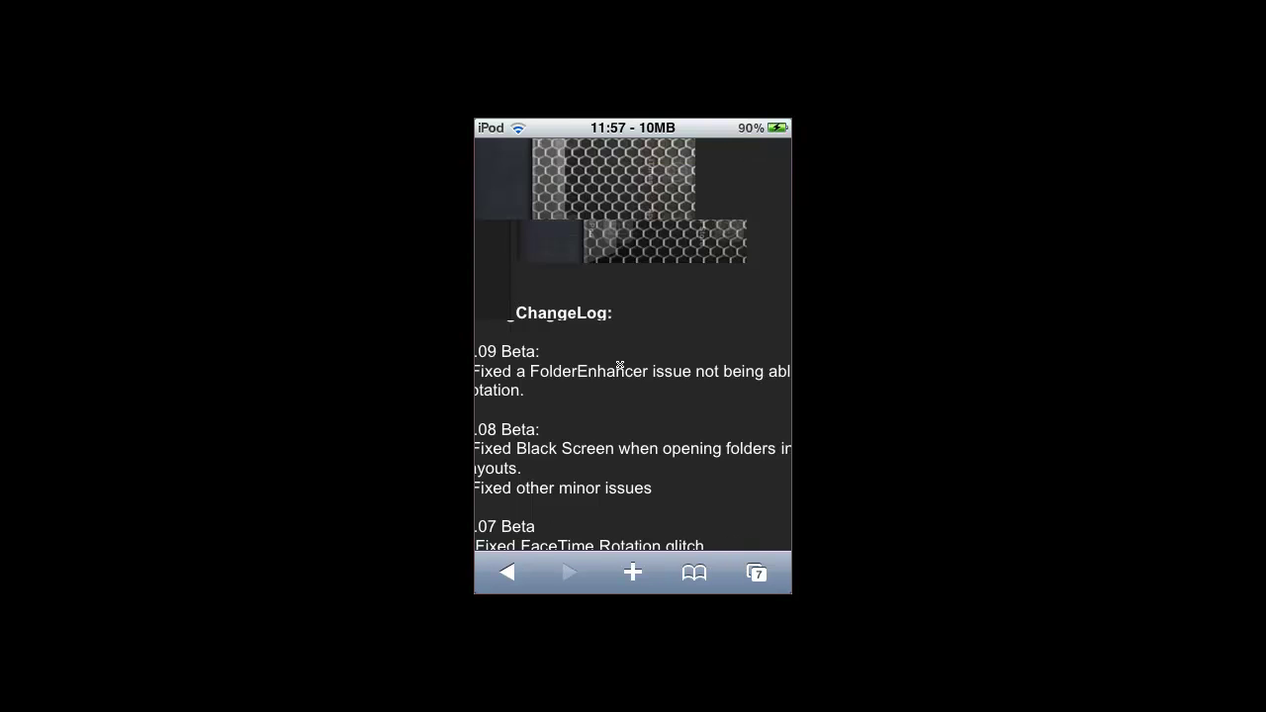
double_click(619, 365)
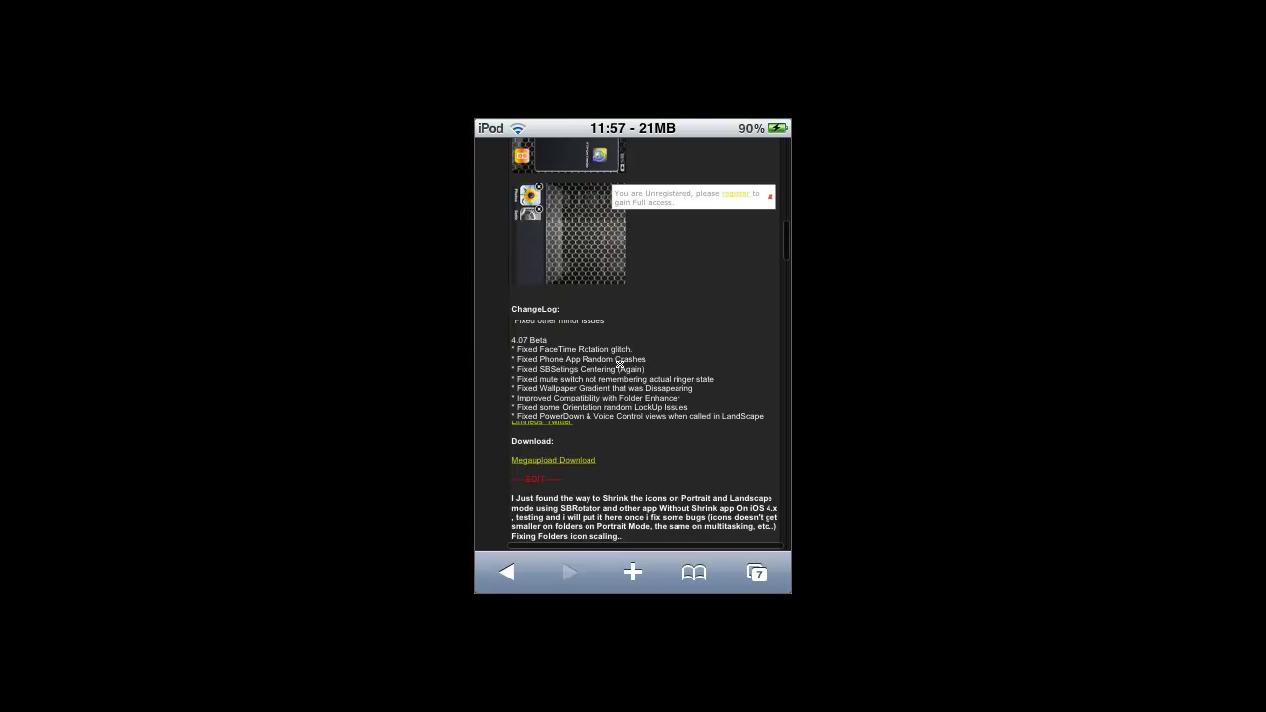
scroll(620, 364, down, 5)
double_click(620, 364)
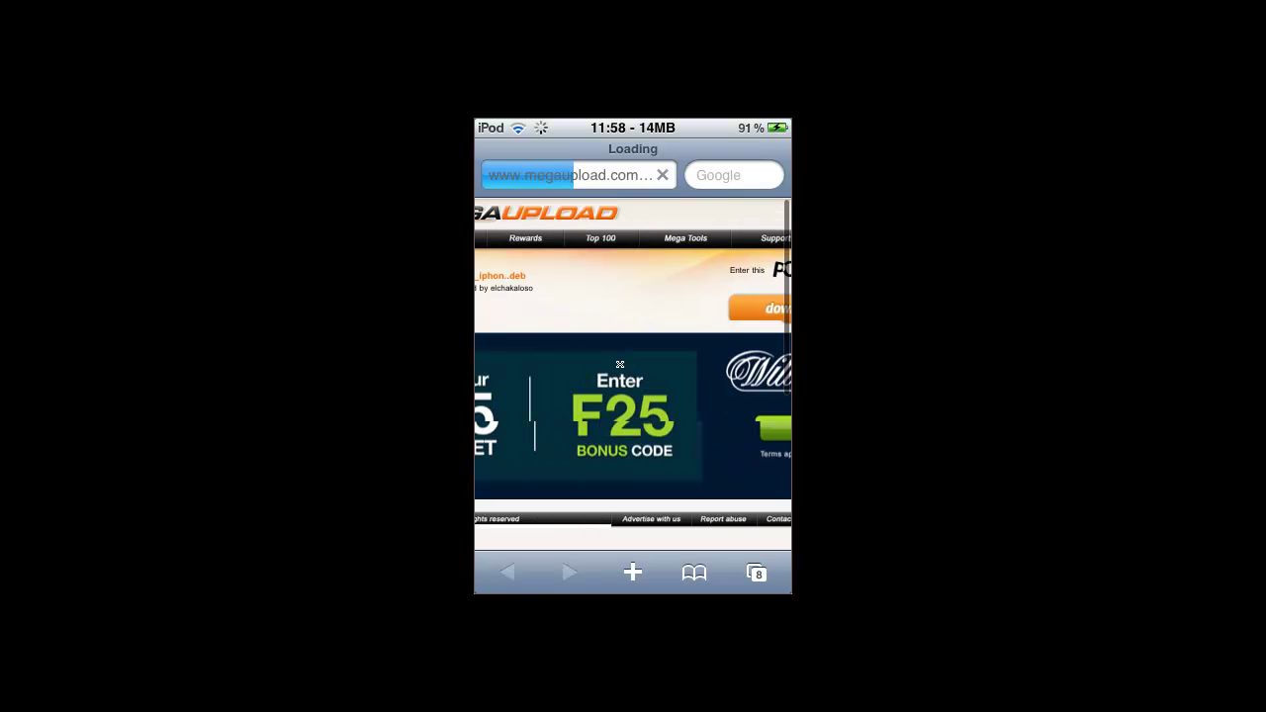
- Pan across the Megaupload page for the 82.15 KB sbrotator 4.09 .deb file
scroll(633, 416, left, 5)
scroll(633, 415, left, 1)
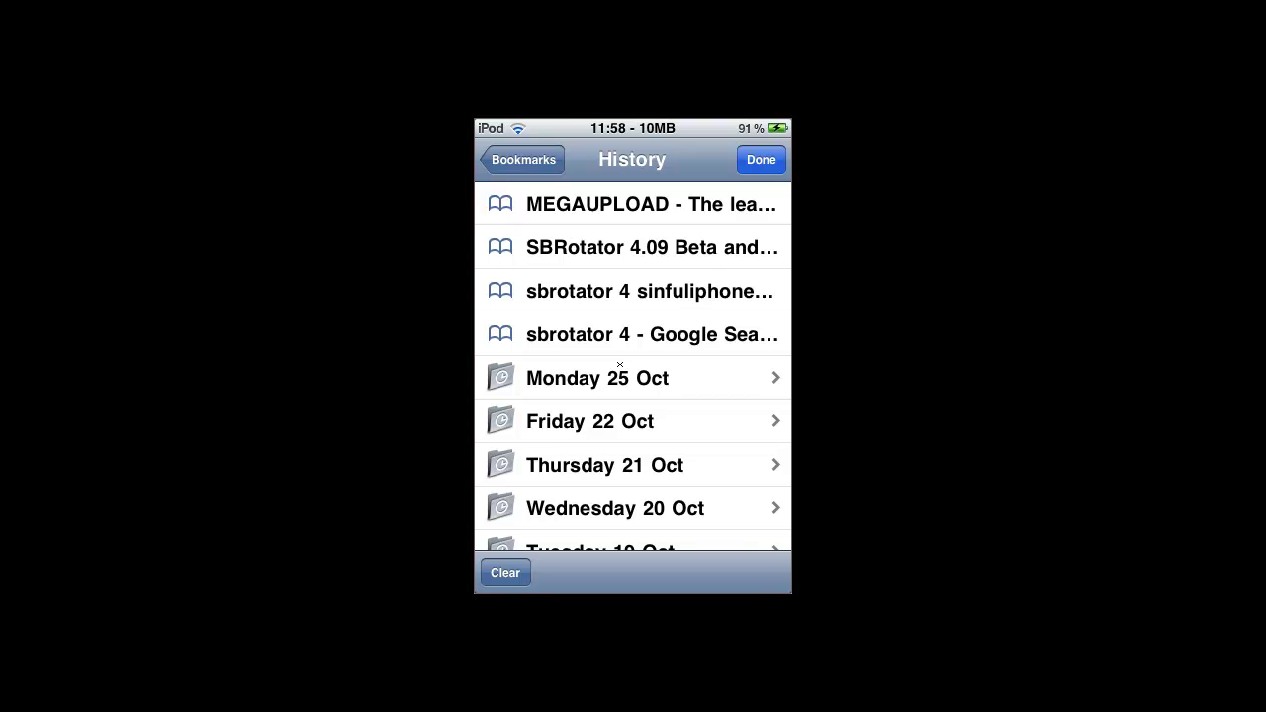
- Enter the captcha code on the Megaupload file page and submit it
scroll(621, 365, down, 2)
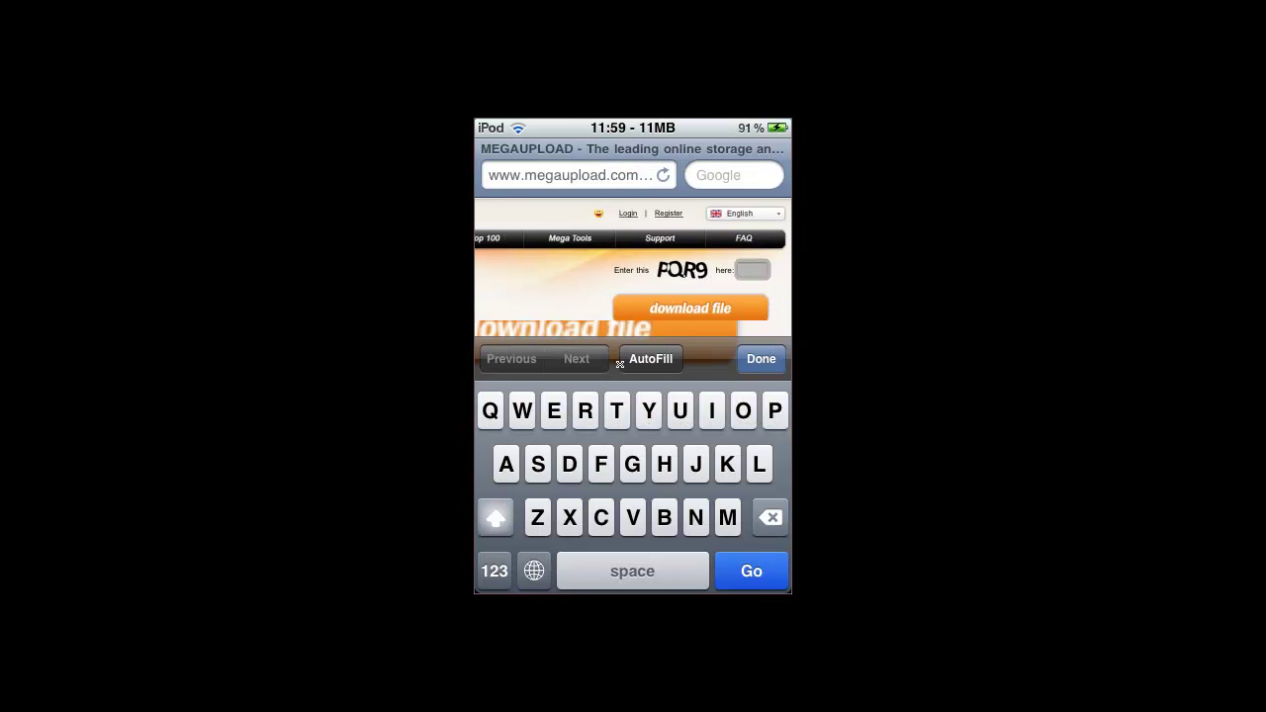
text(P)
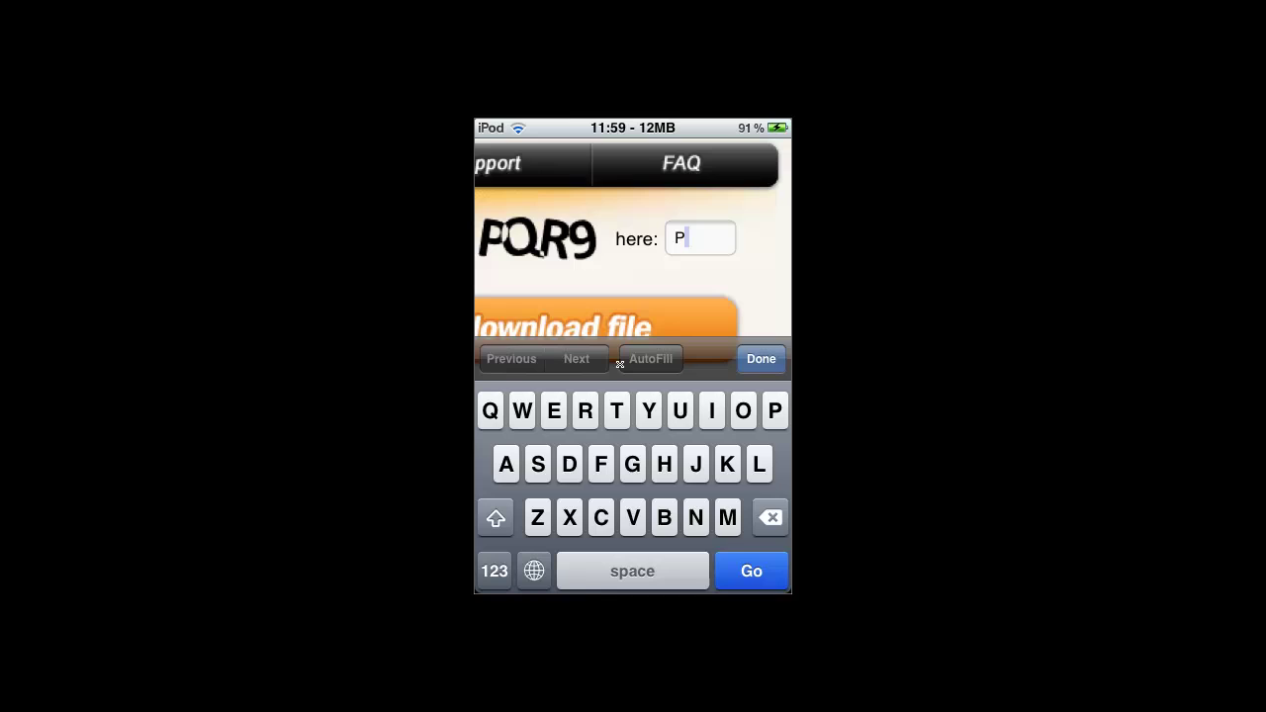
text(qr)
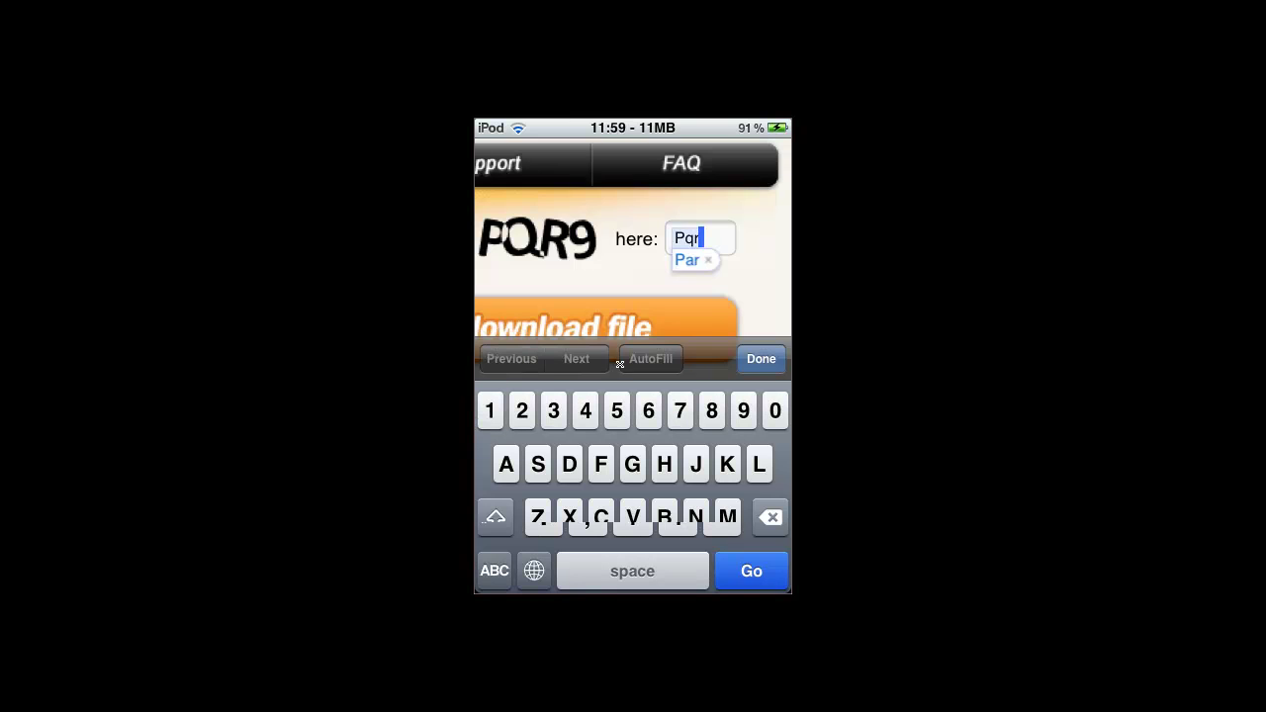
text(9)
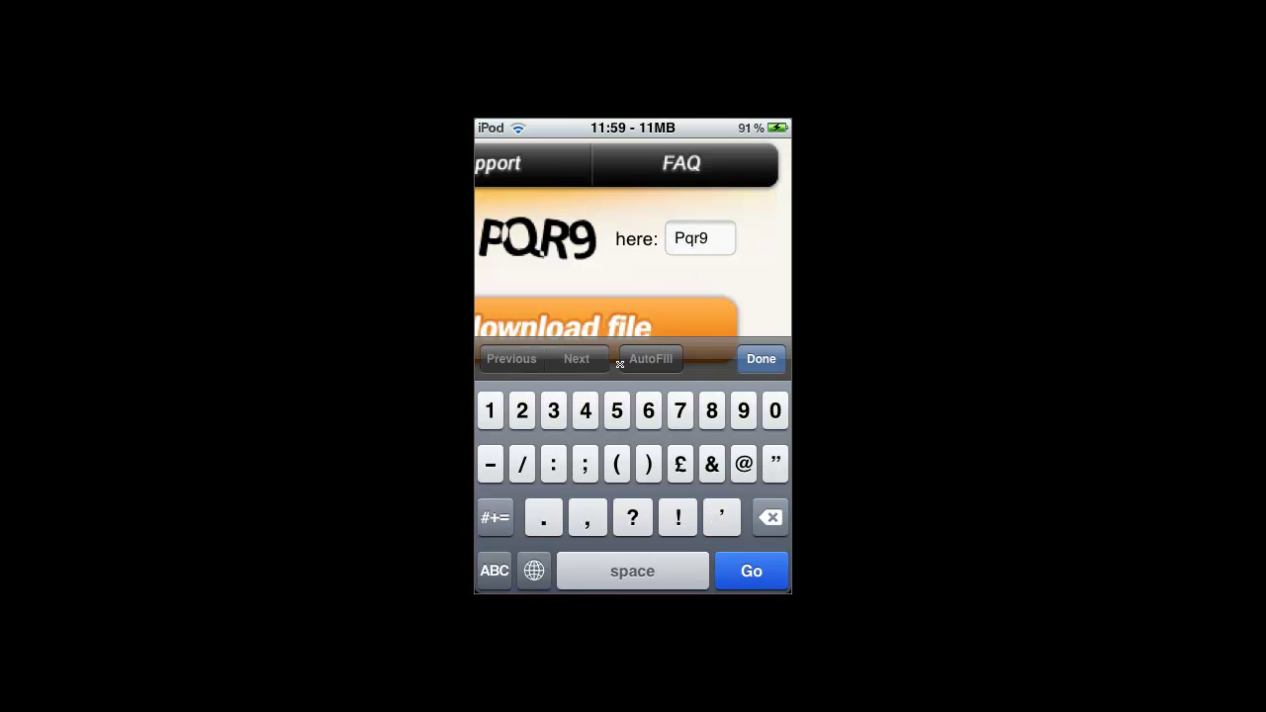
key(Return)
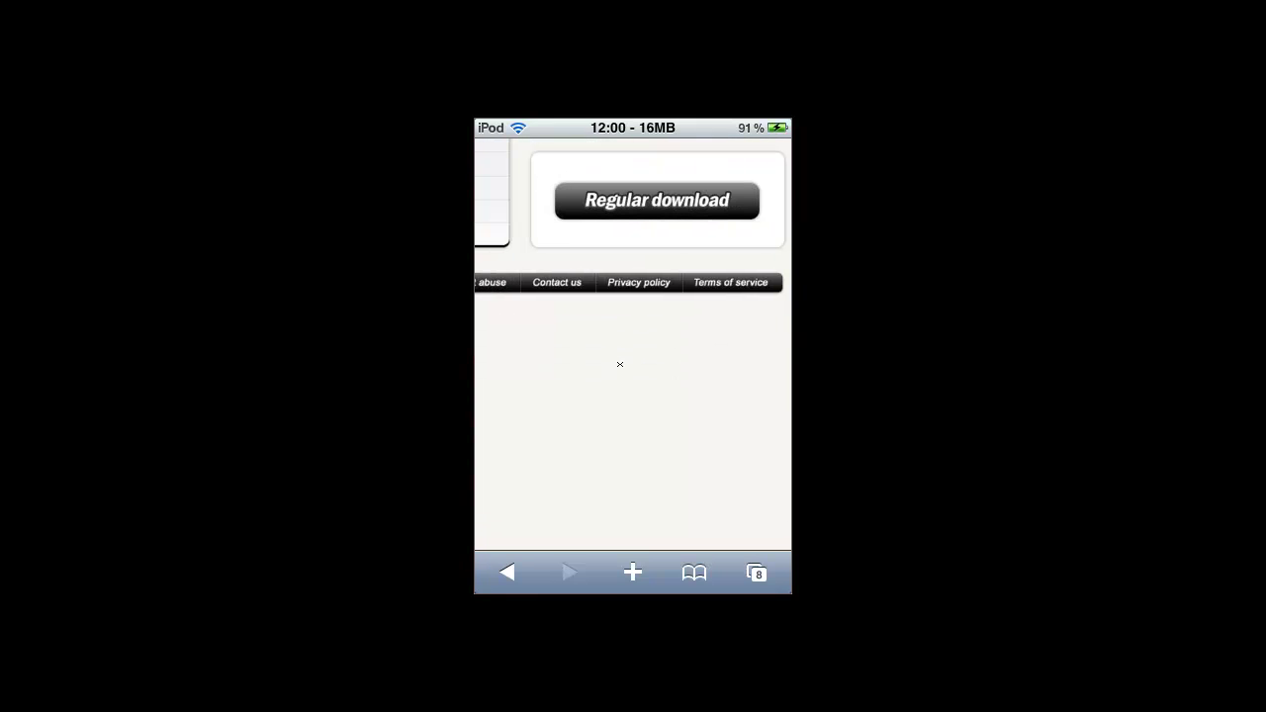
- Start the regular download of the 82 KB SBRotator .deb file
click(657, 199)
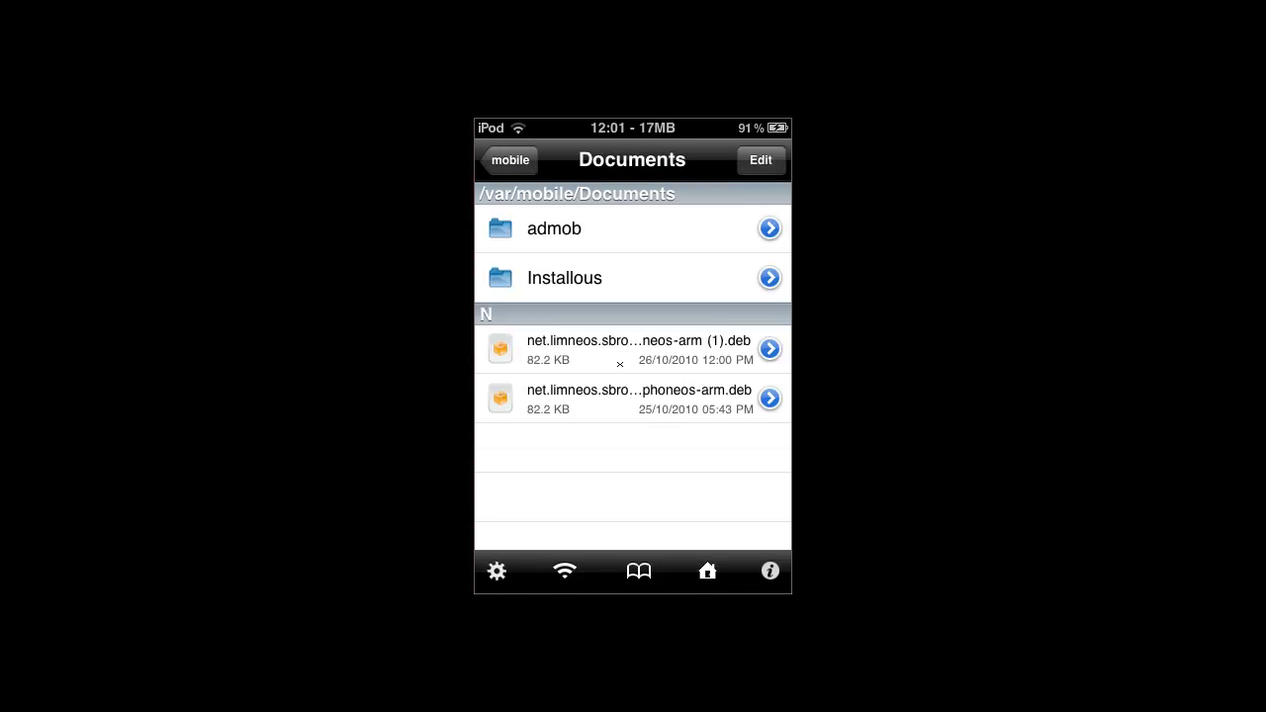
- Show the ways to open the downloaded SBRotator .deb, such as iFile
click(620, 364)
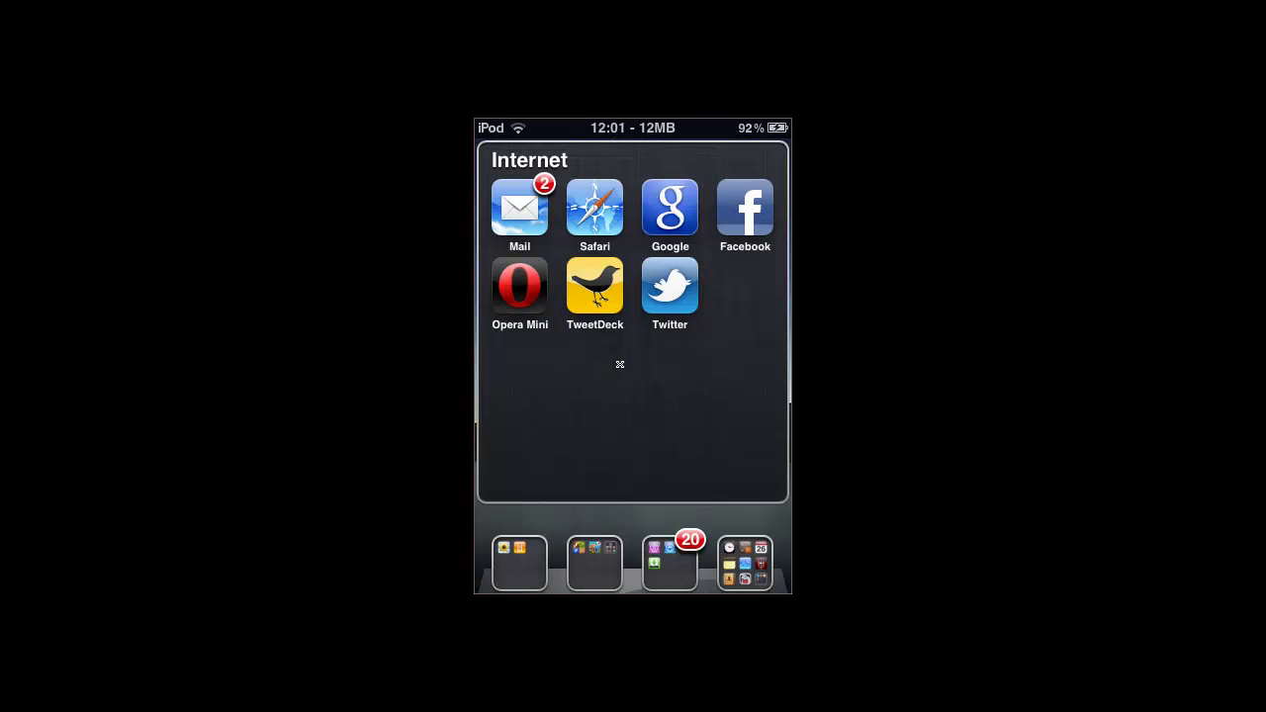
- Close the Internet and Stores folders on the Home Screen
click(619, 364)
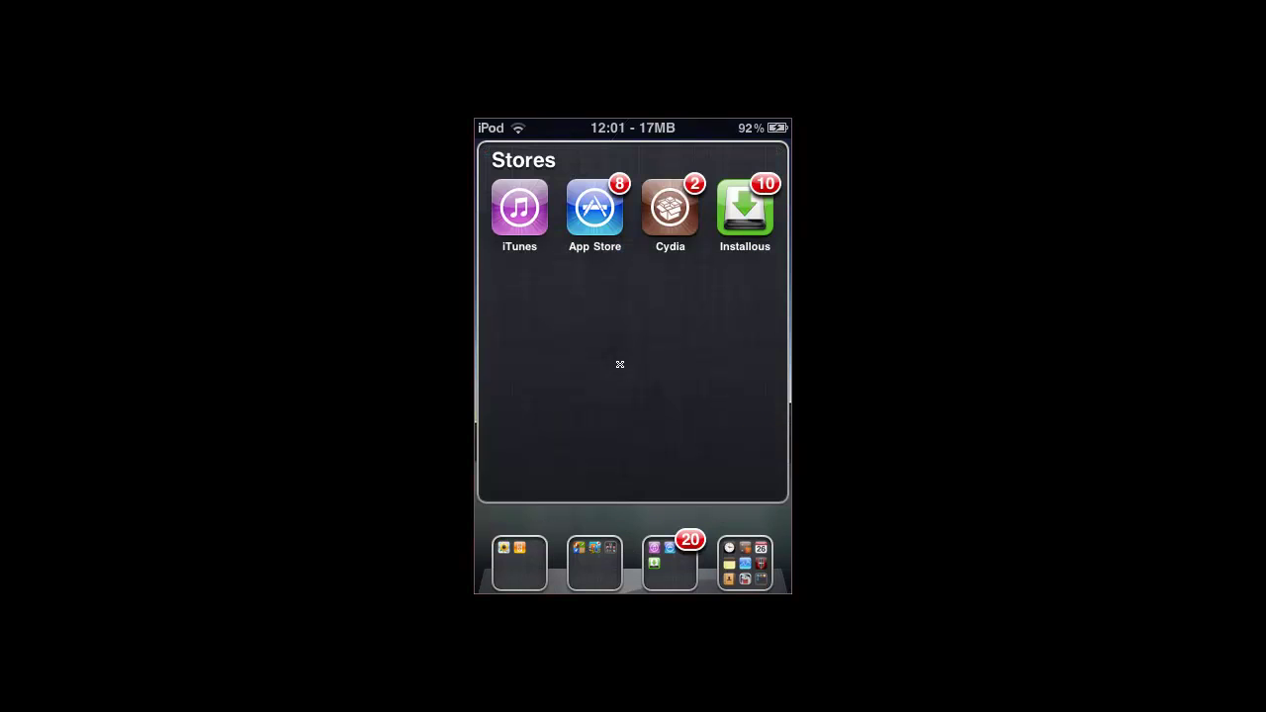
click(619, 364)
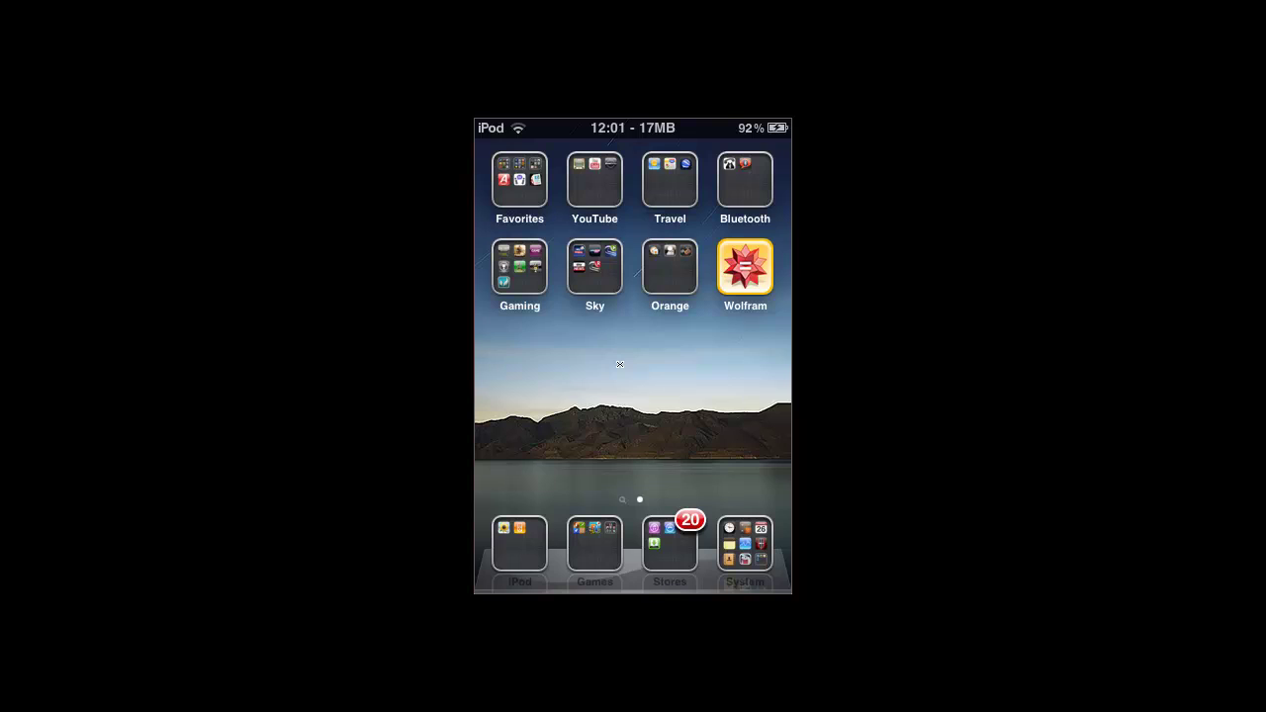